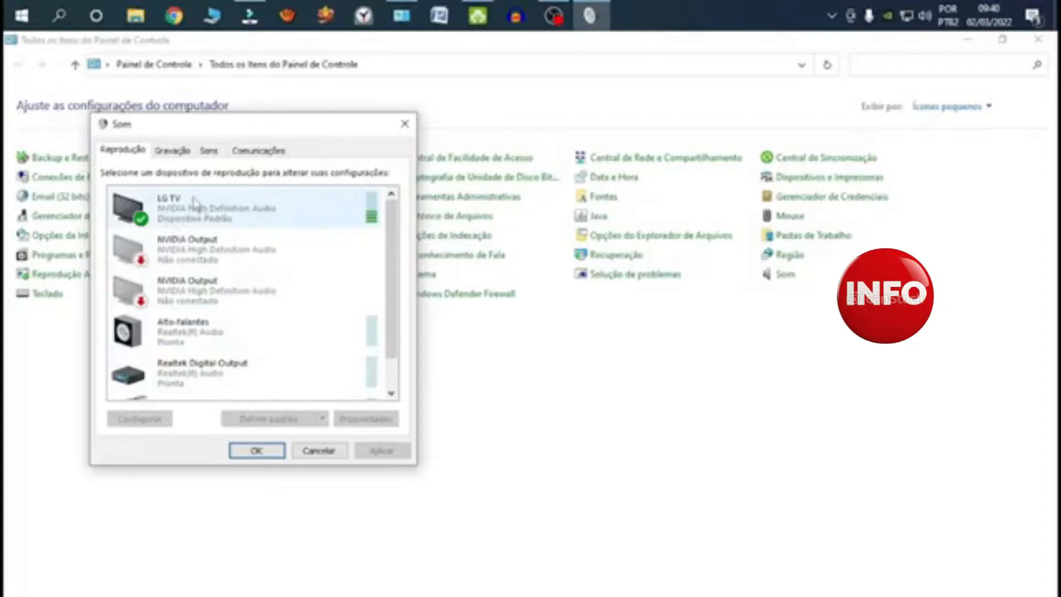
Slightly lower the input level of the Mic in at front panel (Pink) recording device and confirm.
{"action": "left_click", "coordinate": [173, 149]}
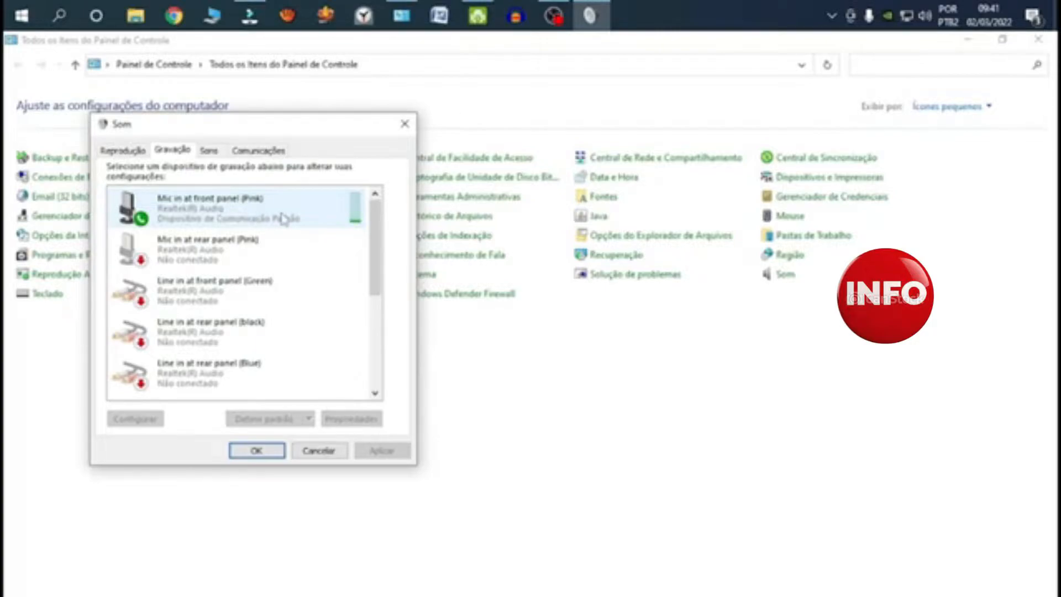
{"action": "left_click", "coordinate": [231, 215]}
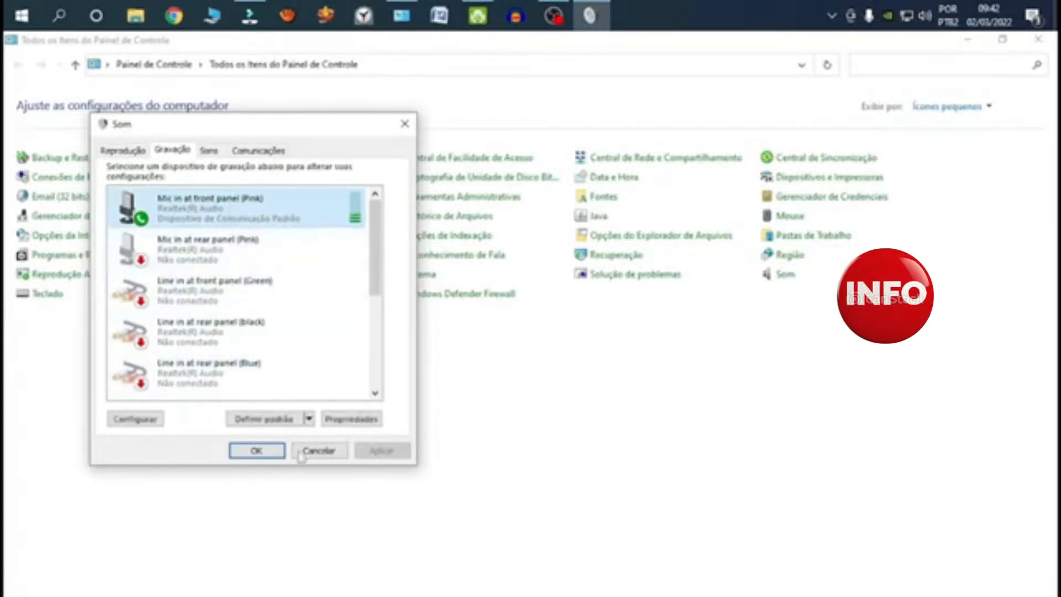
{"action": "left_click", "coordinate": [338, 420]}
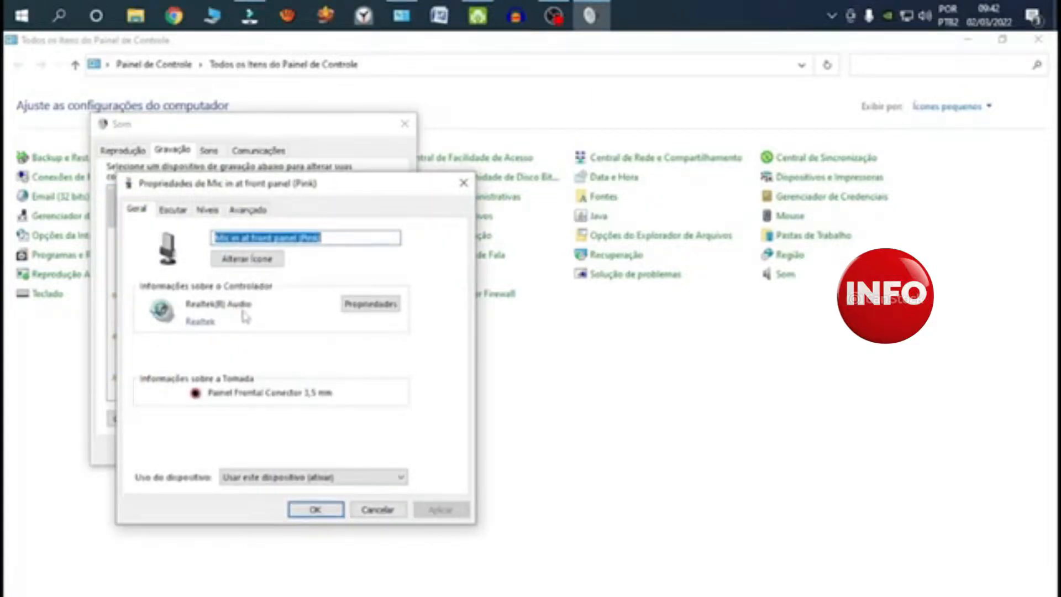
{"action": "left_click", "coordinate": [208, 212]}
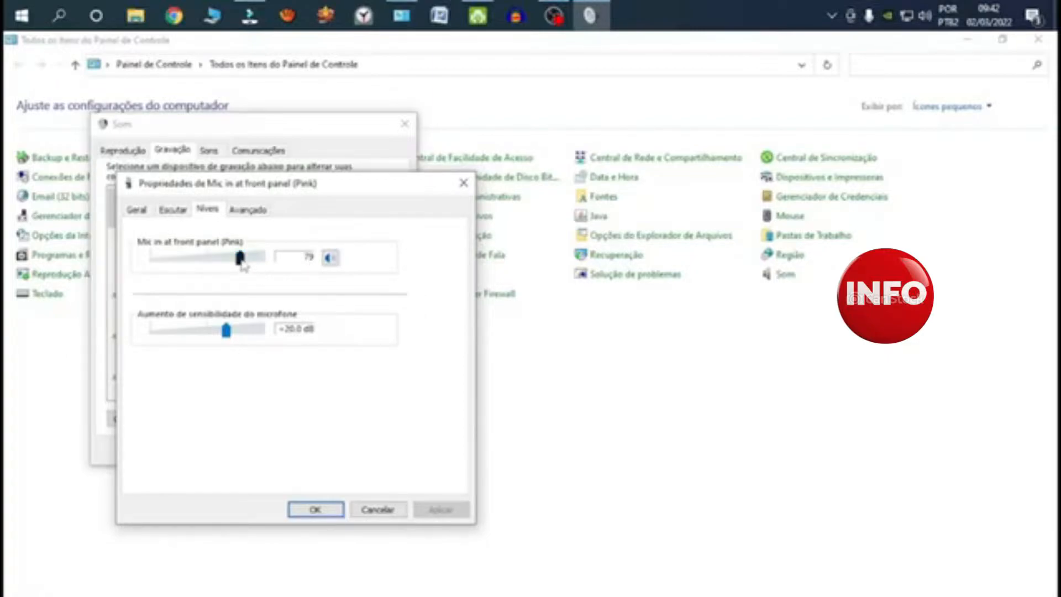
{"action": "left_click_drag", "start_coordinate": [240, 261], "coordinate": [236, 260]}
{"action": "left_click_drag", "start_coordinate": [238, 264], "coordinate": [233, 265]}
{"action": "left_click", "coordinate": [315, 509]}
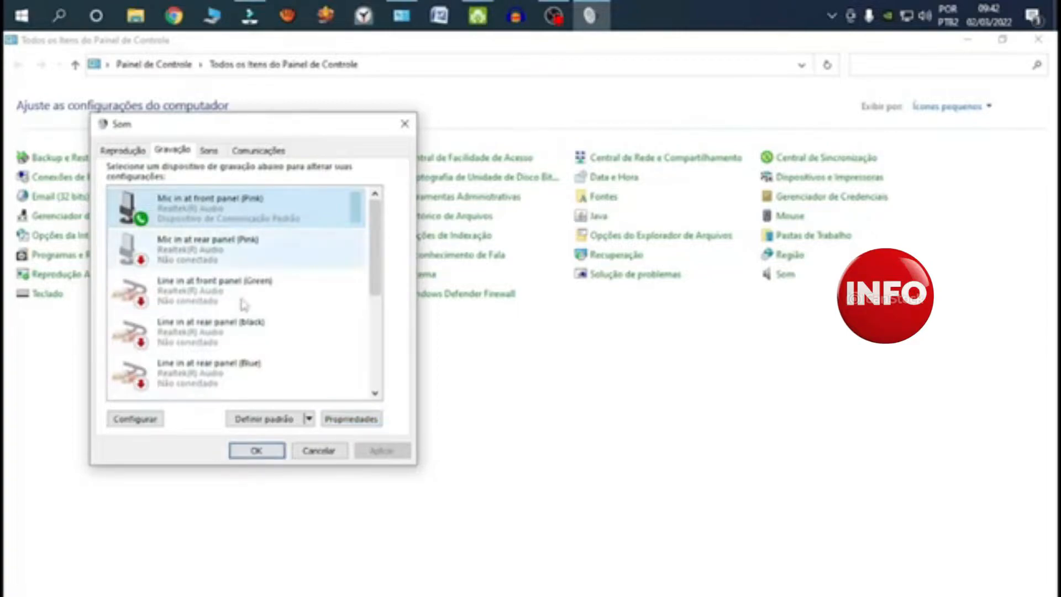
Review the default format choices in the front panel microphone's advanced properties, keeping 2 channel, 16 bit, 192000 Hz (studio quality).
{"action": "left_click", "coordinate": [351, 419]}
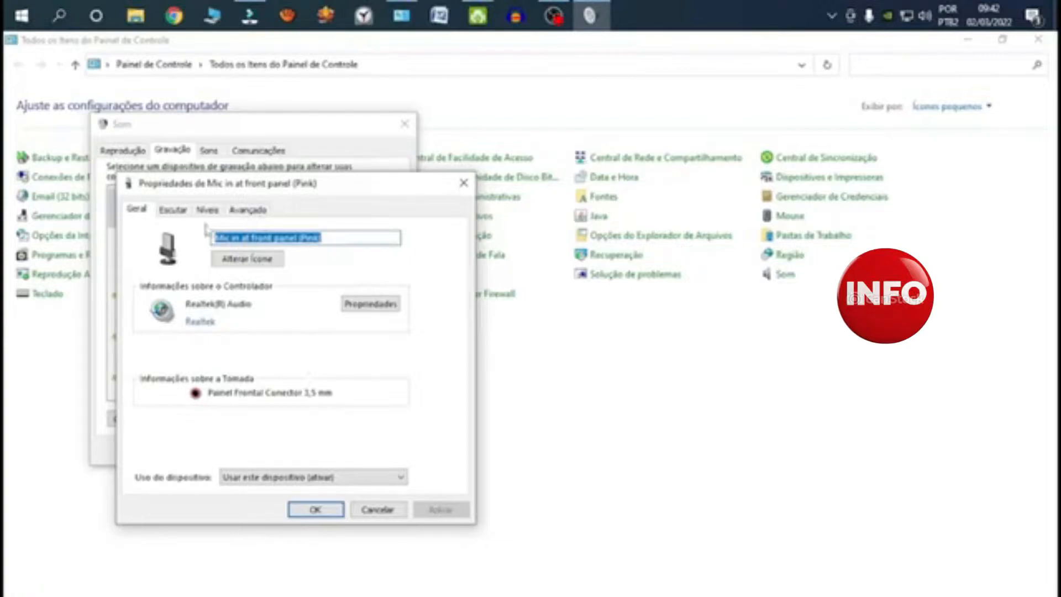
{"action": "left_click", "coordinate": [247, 213]}
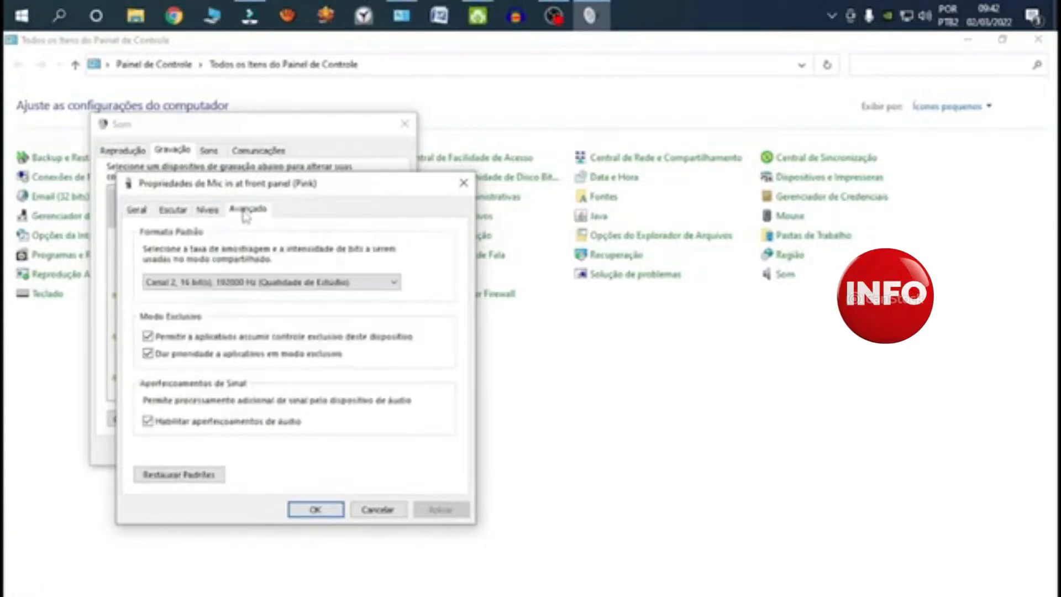
{"action": "left_click", "coordinate": [395, 283]}
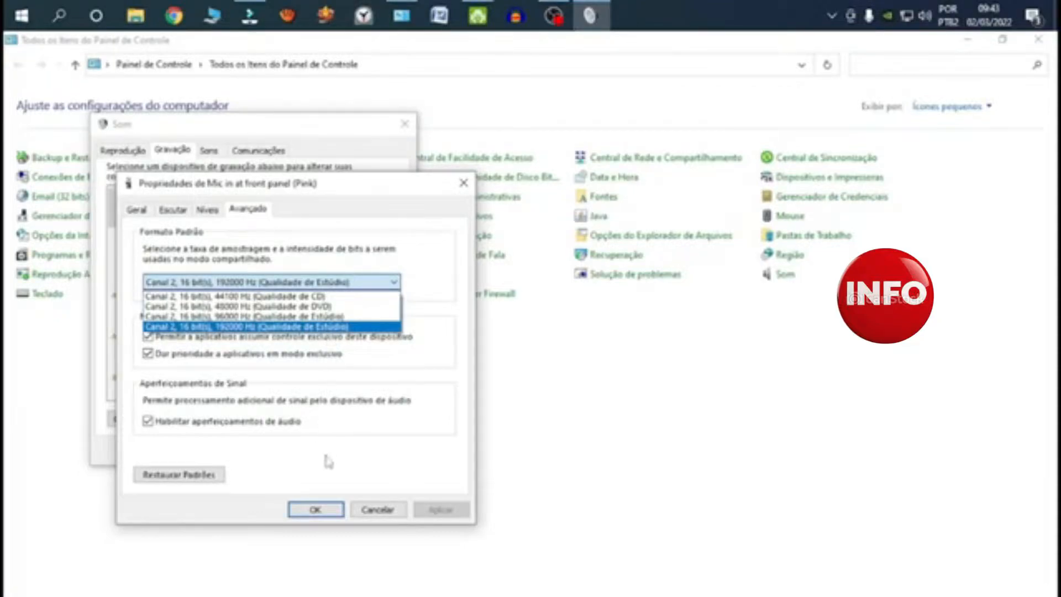
{"action": "left_click", "coordinate": [326, 512]}
{"action": "left_click", "coordinate": [327, 509]}
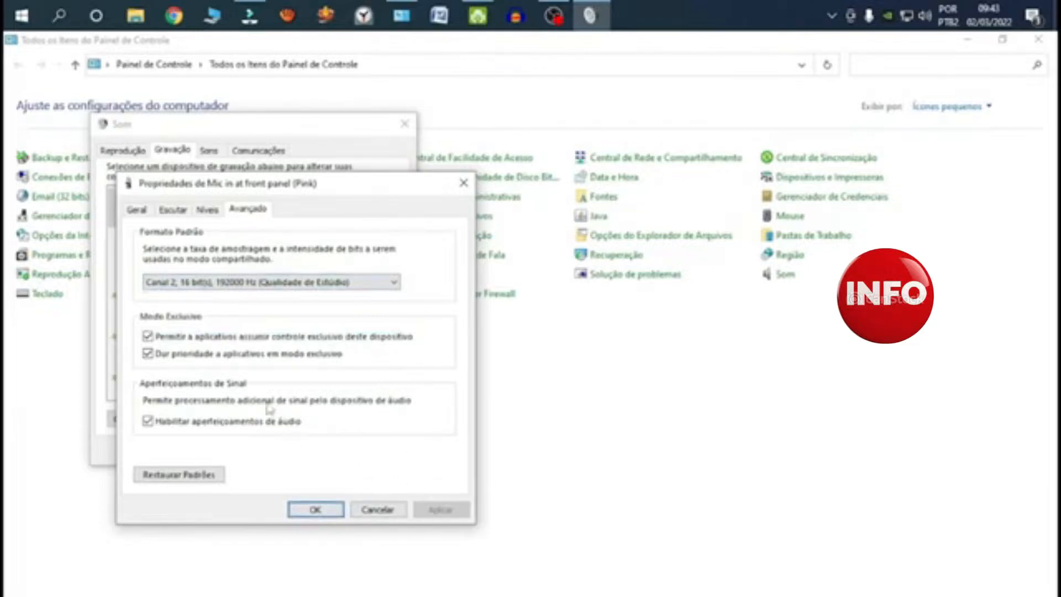
Enable listening to the front panel microphone through the default playback device, apply it, and close the sound settings.
{"action": "left_click", "coordinate": [173, 211]}
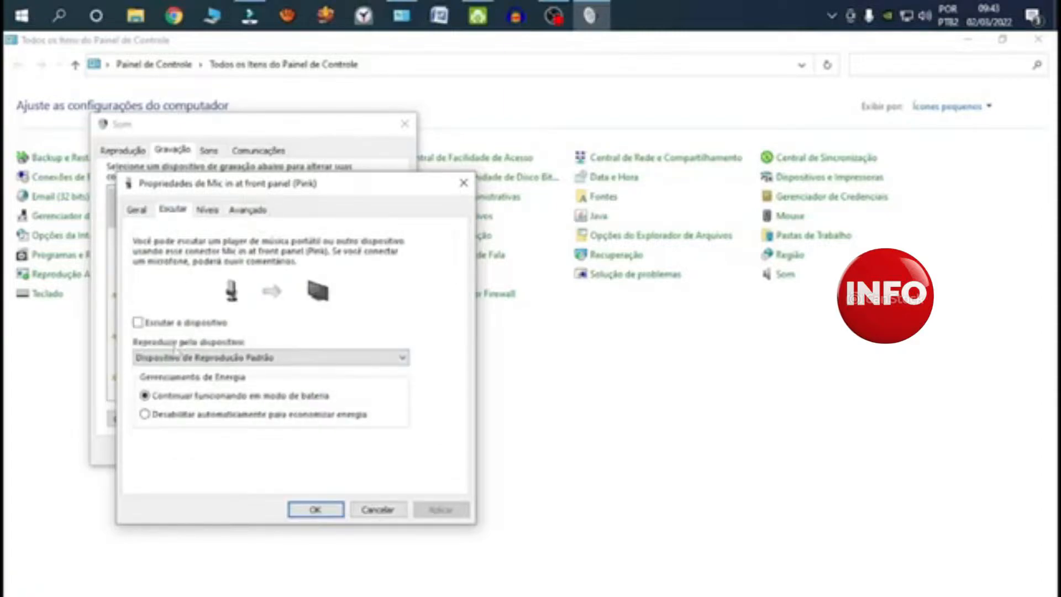
{"action": "left_click", "coordinate": [138, 323]}
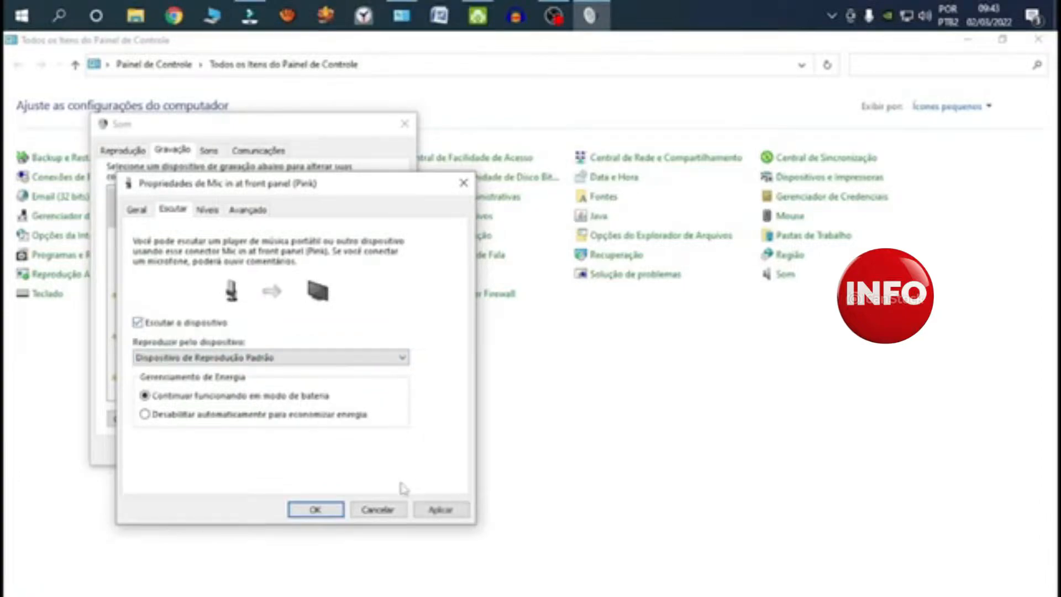
{"action": "left_click", "coordinate": [442, 511]}
{"action": "left_click", "coordinate": [315, 509]}
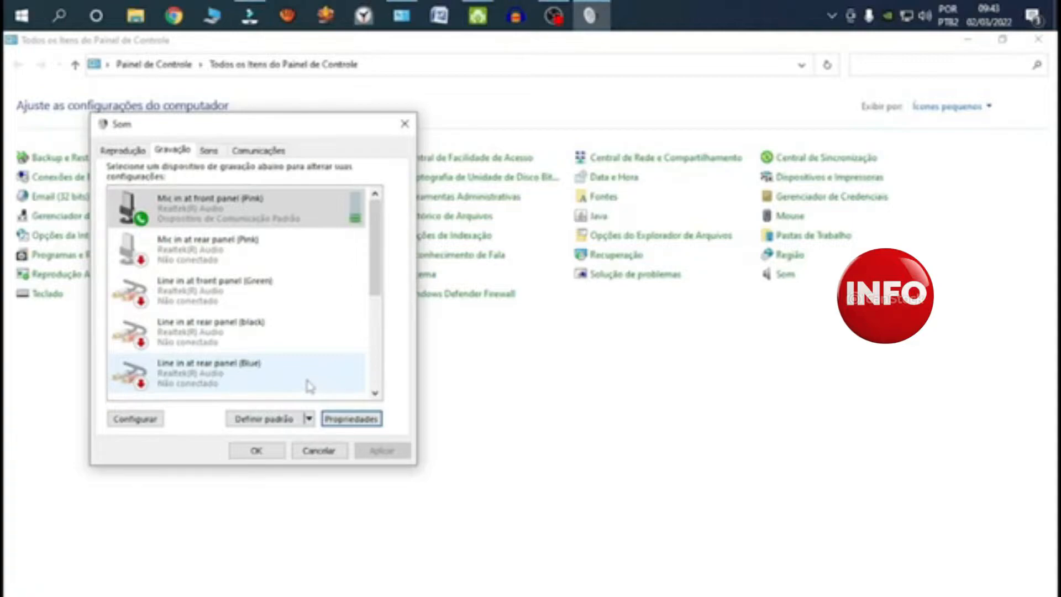
{"action": "left_click", "coordinate": [258, 451]}
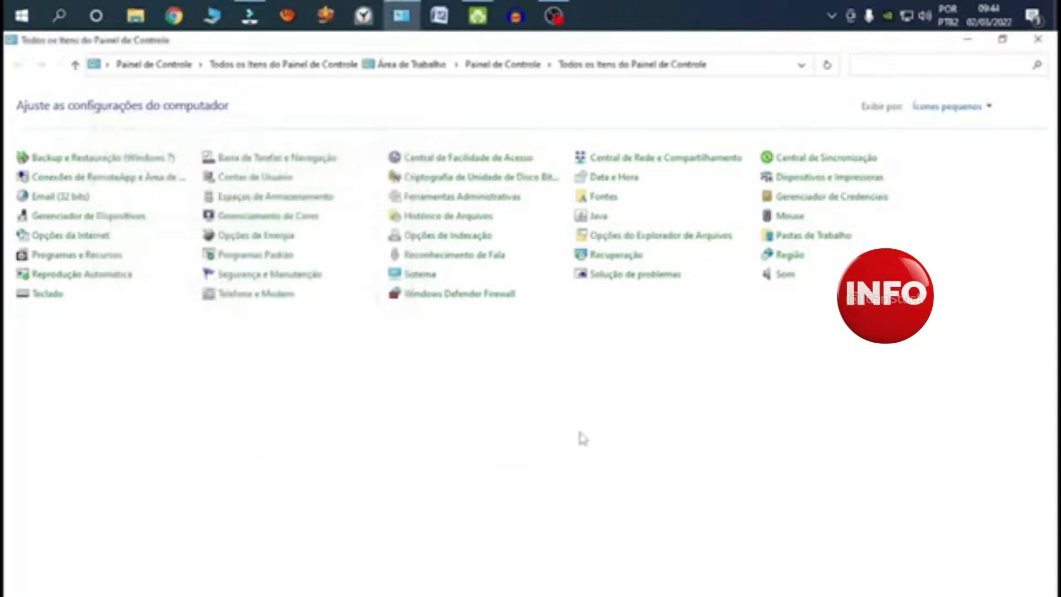
Reopen the sound settings and disable listening to the Mic in at front panel (Pink) device, applying the change.
{"action": "left_click", "coordinate": [798, 285]}
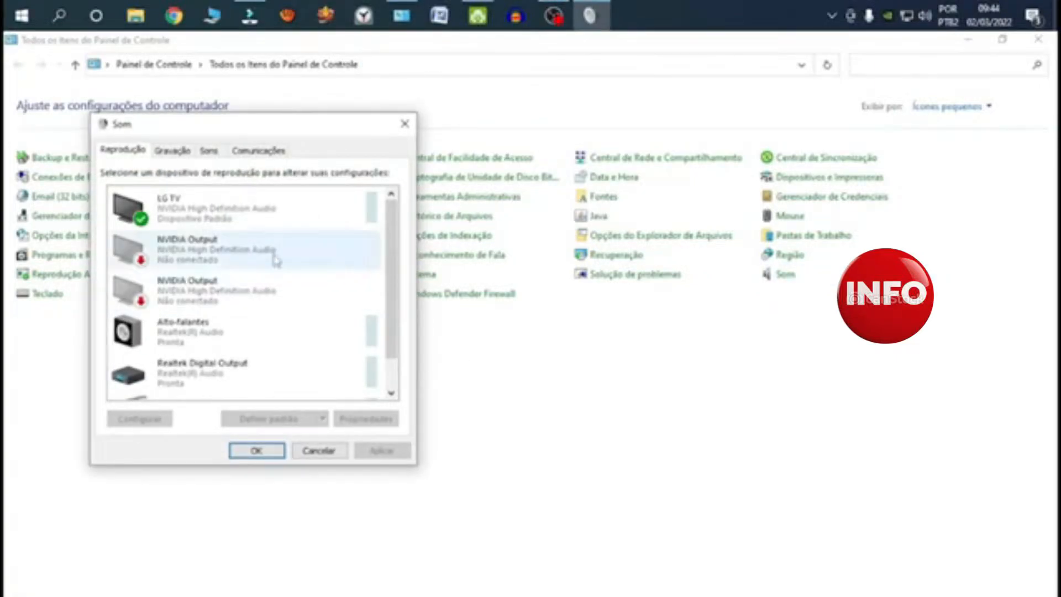
{"action": "left_click", "coordinate": [208, 152]}
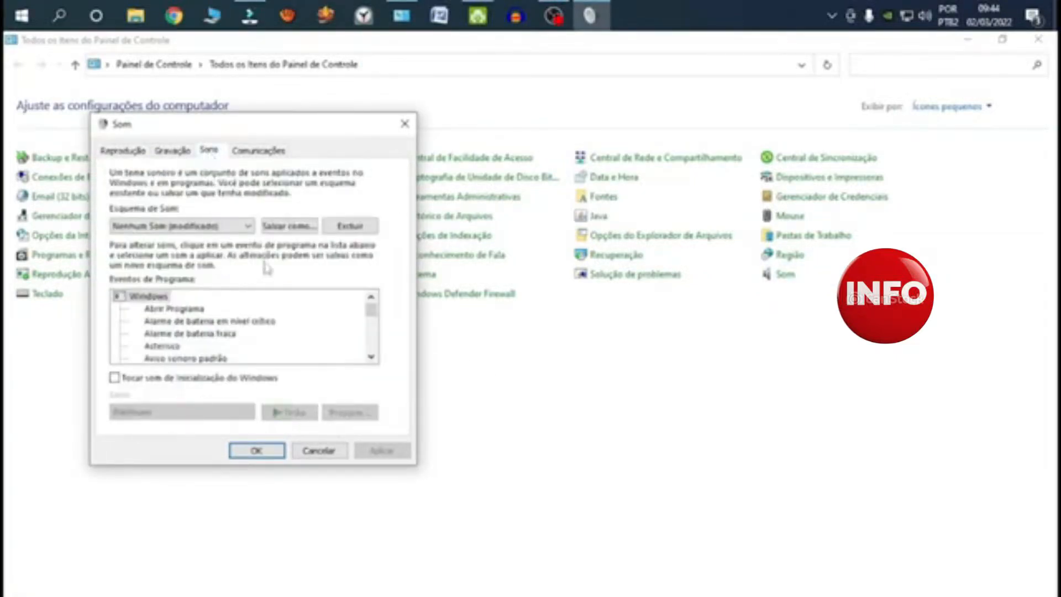
{"action": "left_click", "coordinate": [168, 150]}
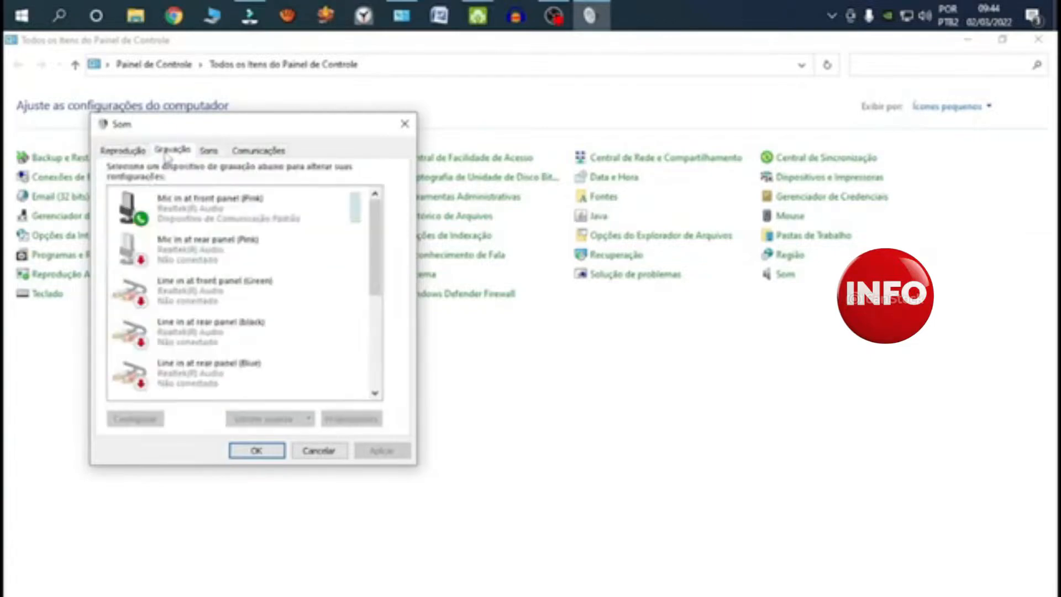
{"action": "left_click", "coordinate": [253, 214]}
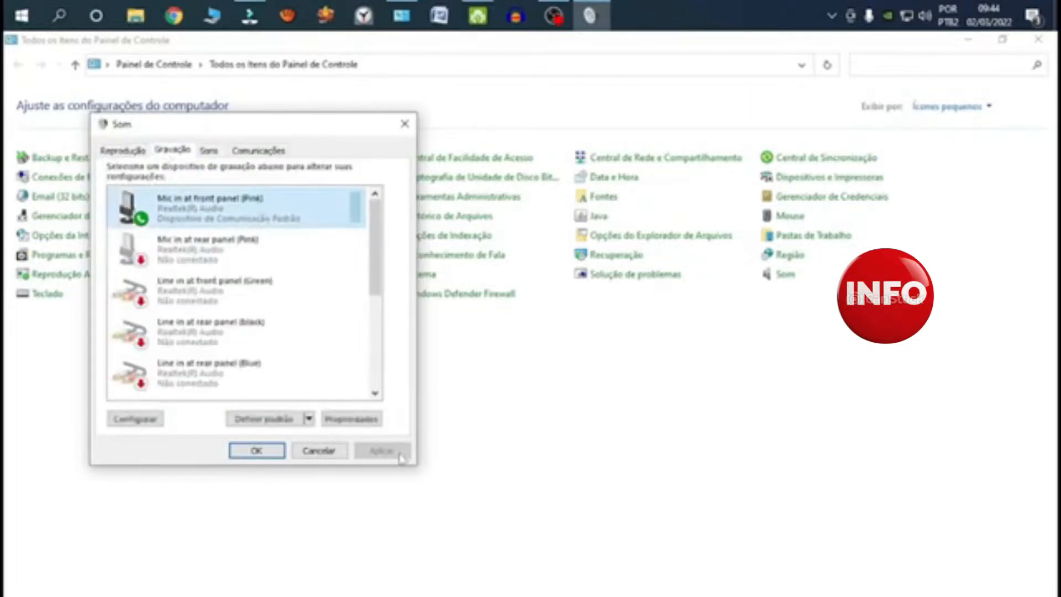
{"action": "left_click", "coordinate": [351, 418]}
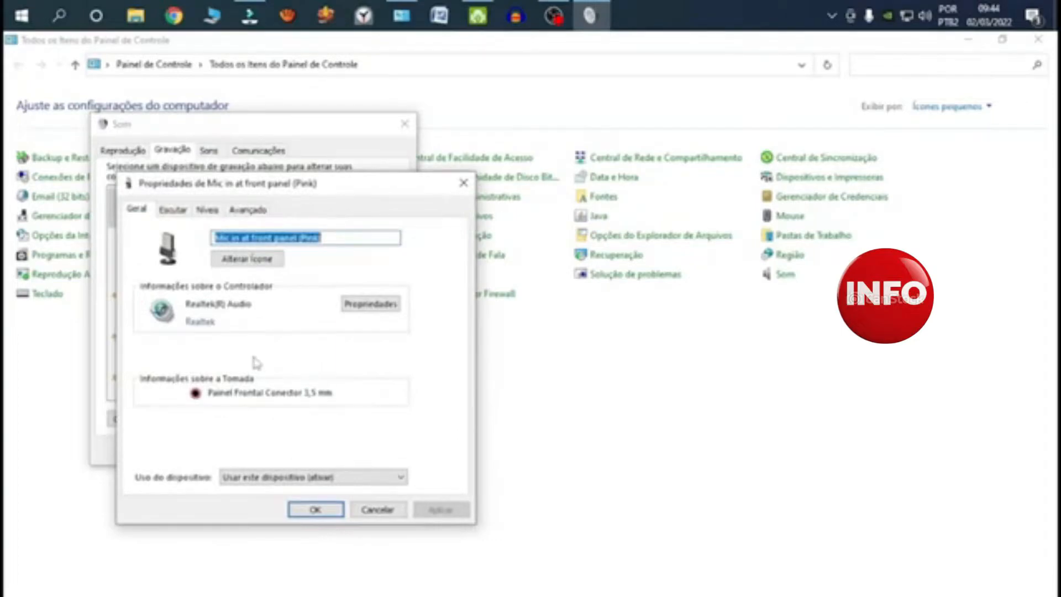
{"action": "left_click", "coordinate": [177, 216]}
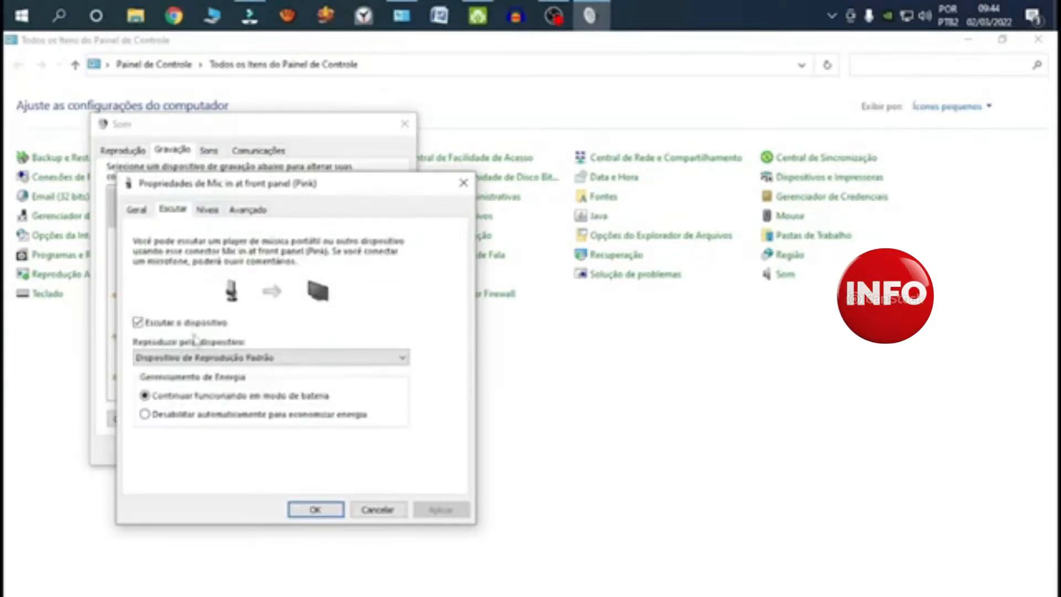
{"action": "left_click", "coordinate": [138, 323]}
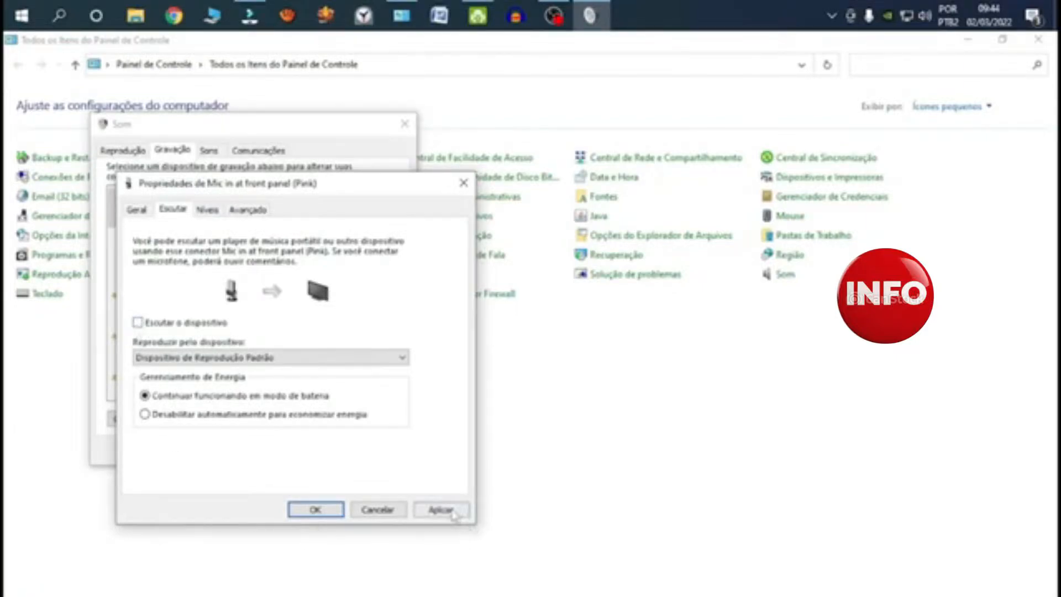
{"action": "left_click", "coordinate": [449, 511]}
{"action": "left_click", "coordinate": [322, 510]}
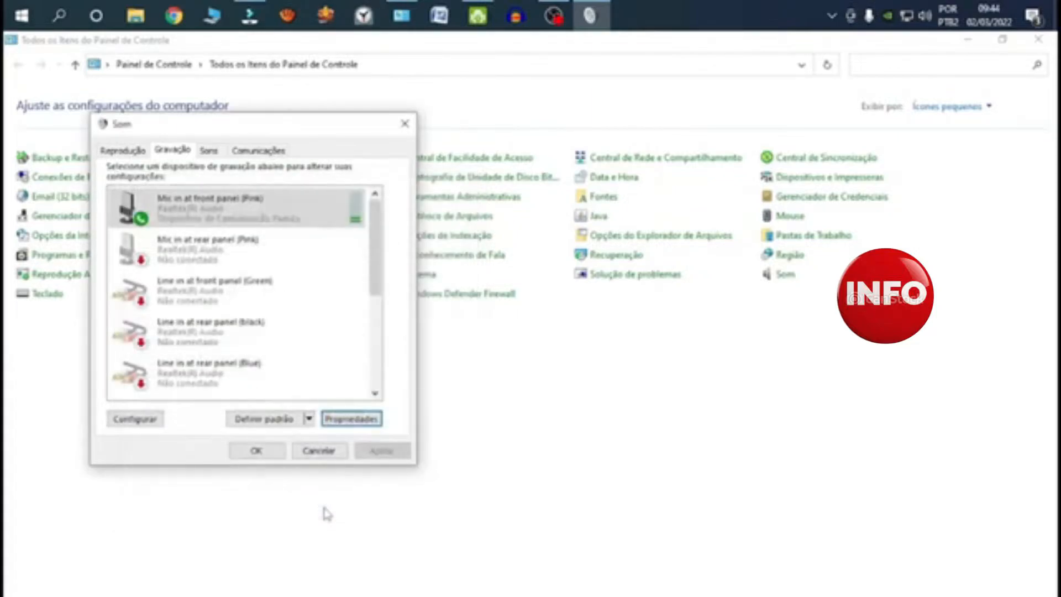
{"action": "left_click", "coordinate": [257, 451]}
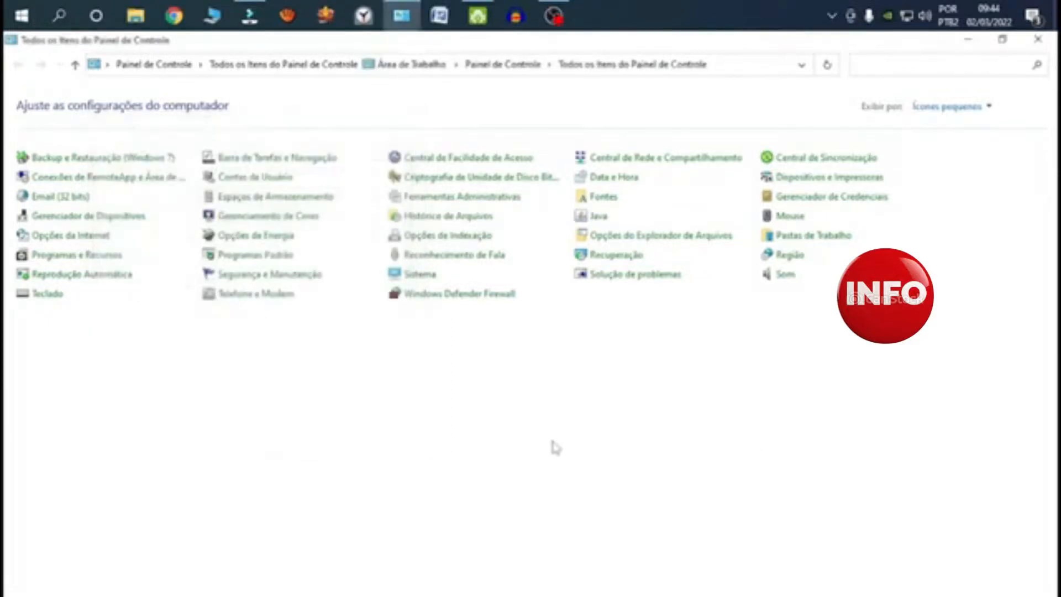
Close the Control Panel and switch to OBS Studio, dismissing the launch of a second instance.
{"action": "left_click", "coordinate": [1040, 41]}
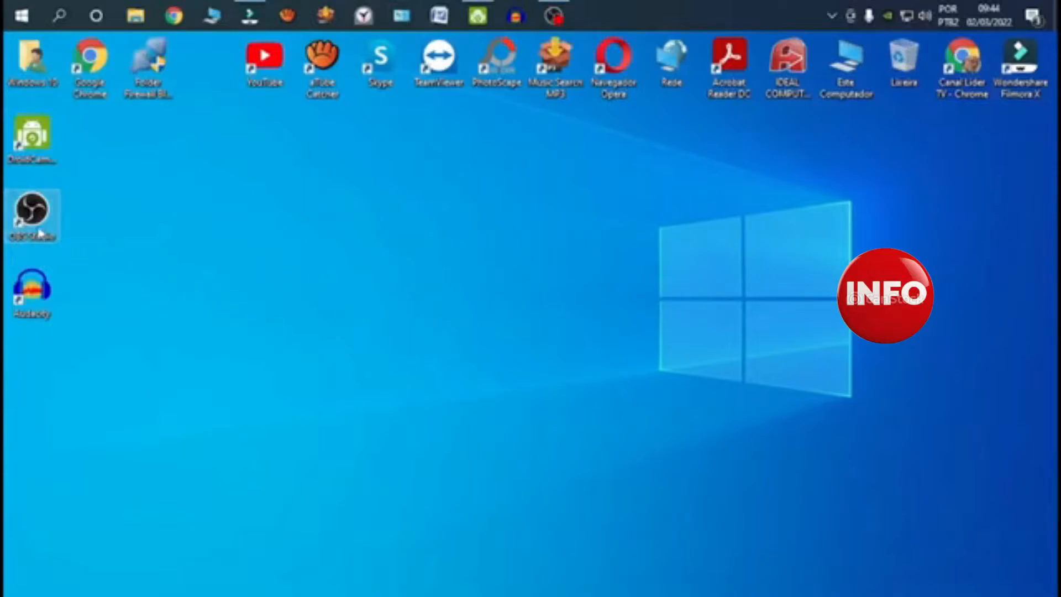
{"action": "double_click", "coordinate": [25, 212]}
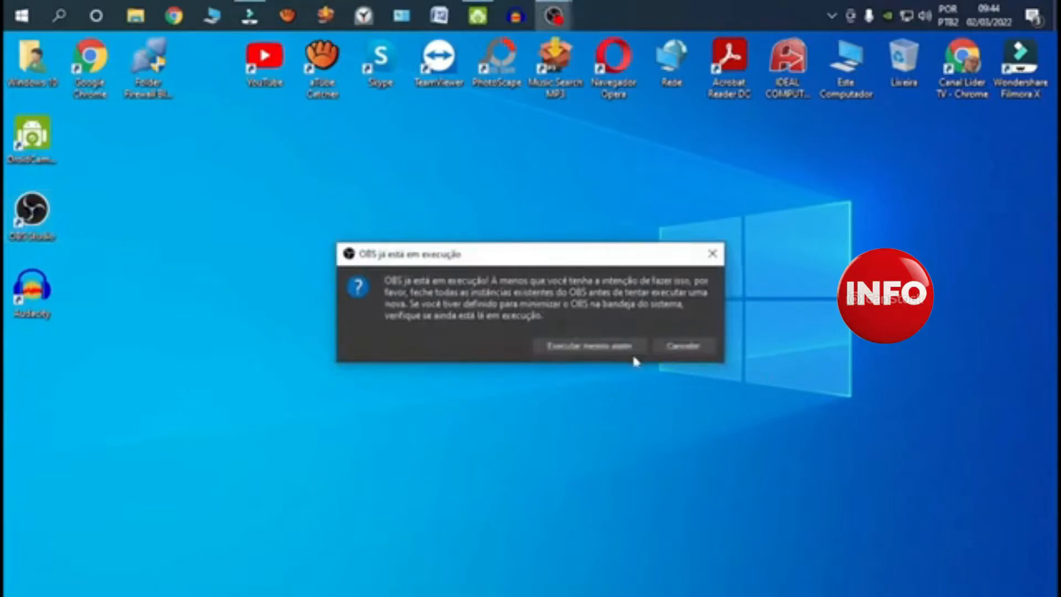
{"action": "left_click", "coordinate": [712, 253]}
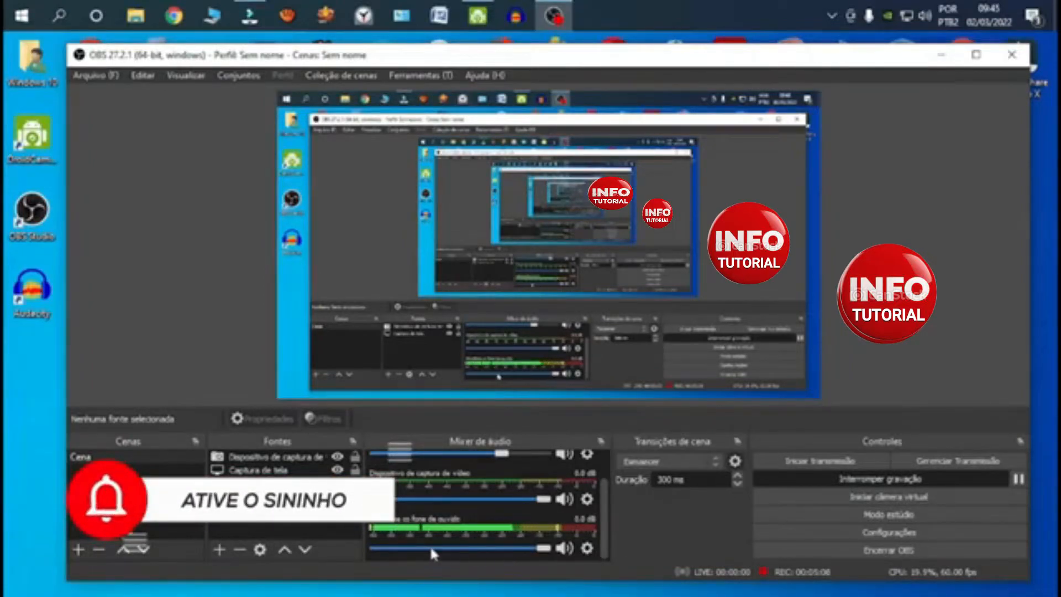
Try to confirm the existing name of the microphone audio source in the mixer through its rename dialog.
{"action": "left_click", "coordinate": [587, 556]}
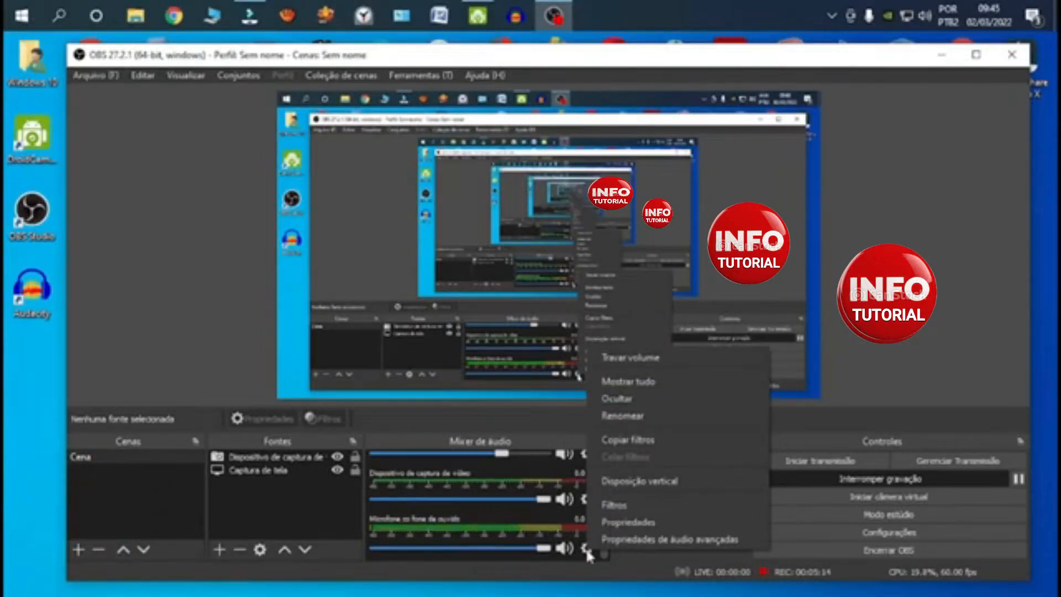
{"action": "left_click", "coordinate": [639, 420]}
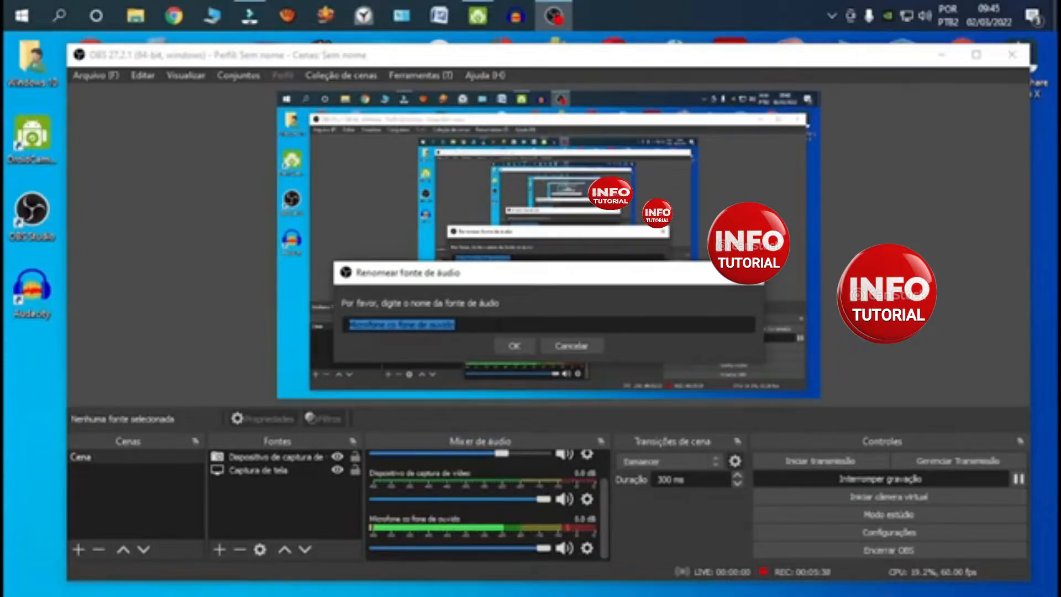
{"action": "left_click", "coordinate": [515, 345]}
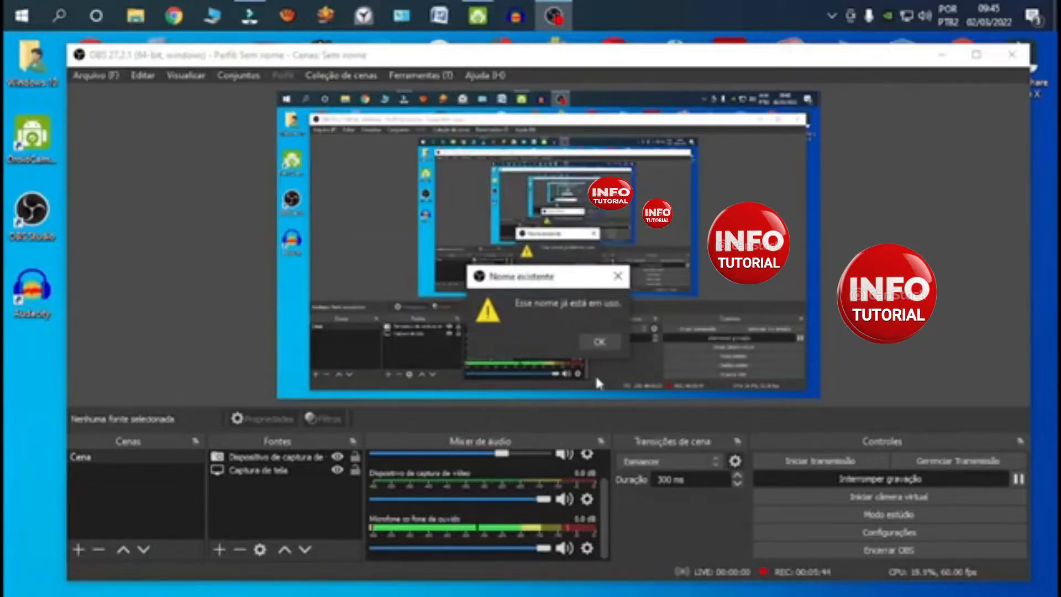
{"action": "left_click", "coordinate": [599, 341]}
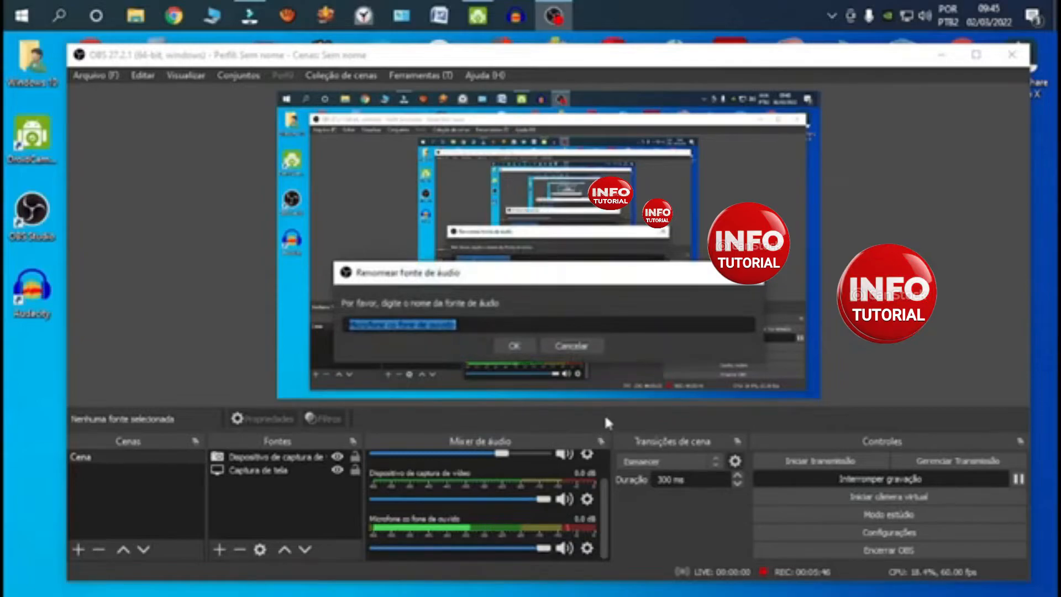
{"action": "key", "text": "Escape"}
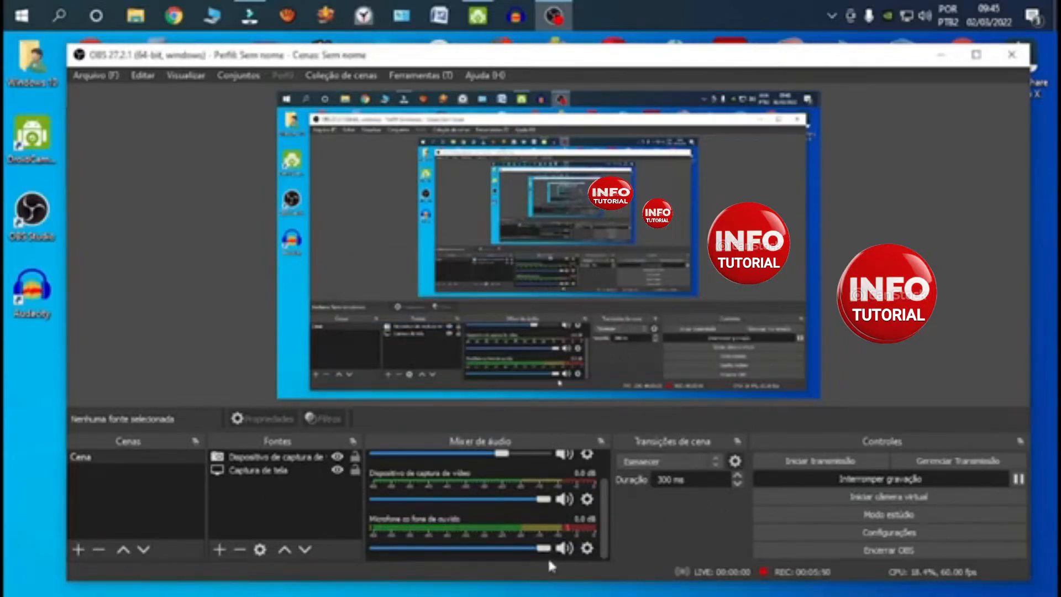
Check the microphone source's audio monitoring option in the advanced audio properties and close them.
{"action": "left_click", "coordinate": [587, 549]}
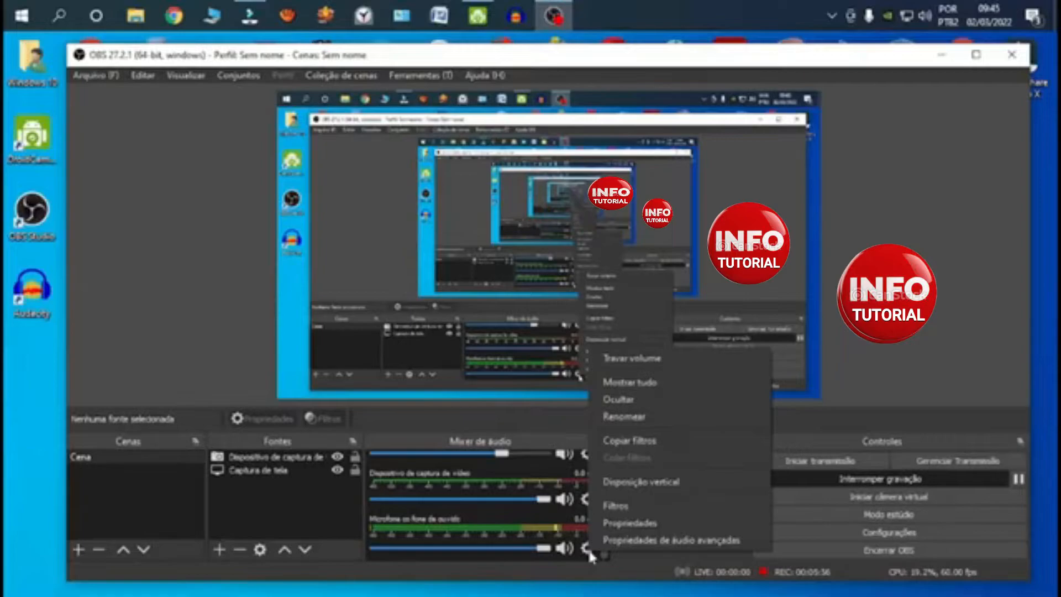
{"action": "left_click", "coordinate": [643, 539]}
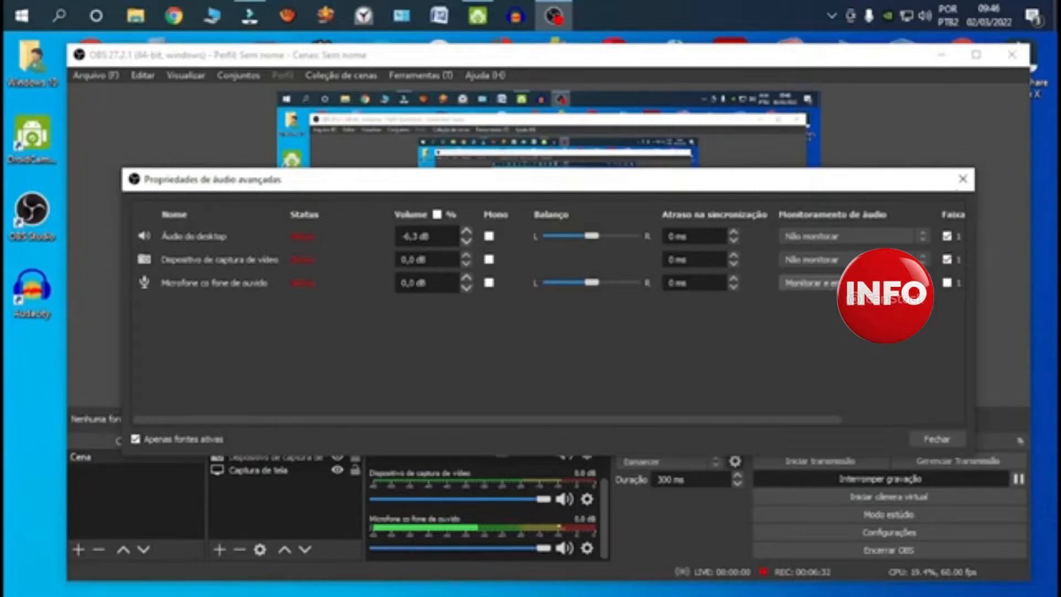
{"action": "left_click", "coordinate": [884, 282]}
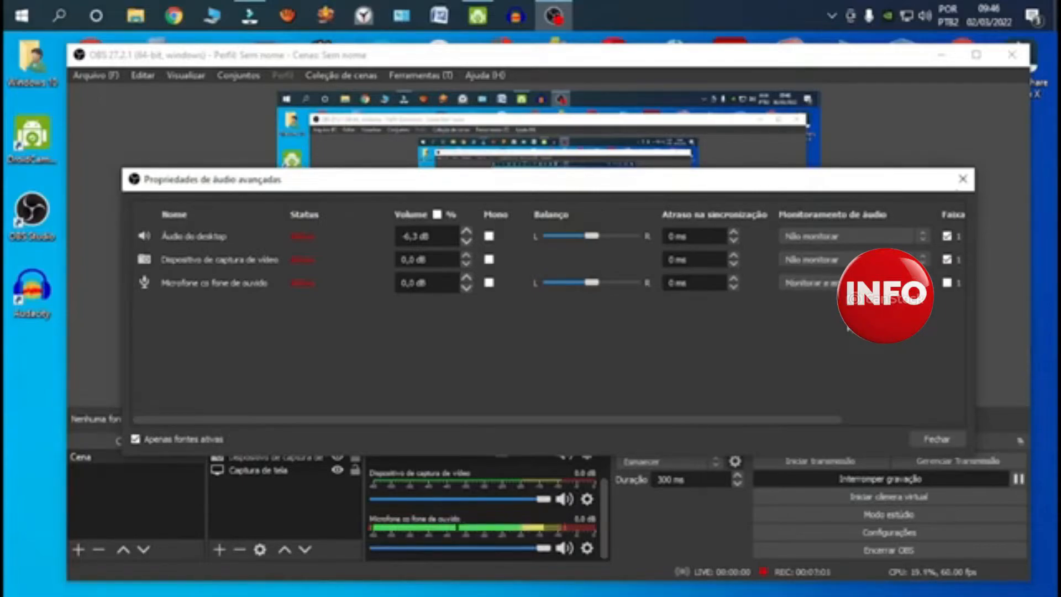
{"action": "left_click", "coordinate": [938, 441]}
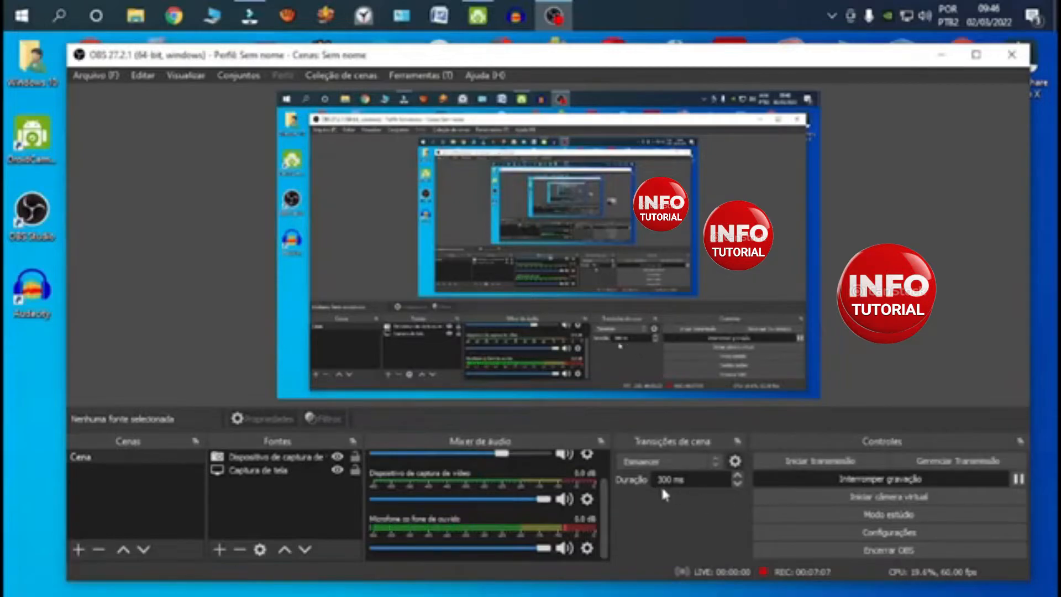
Open the microphone source's audio filters and review the first noise gate's thresholds and the noise reduction method.
{"action": "left_click", "coordinate": [588, 550]}
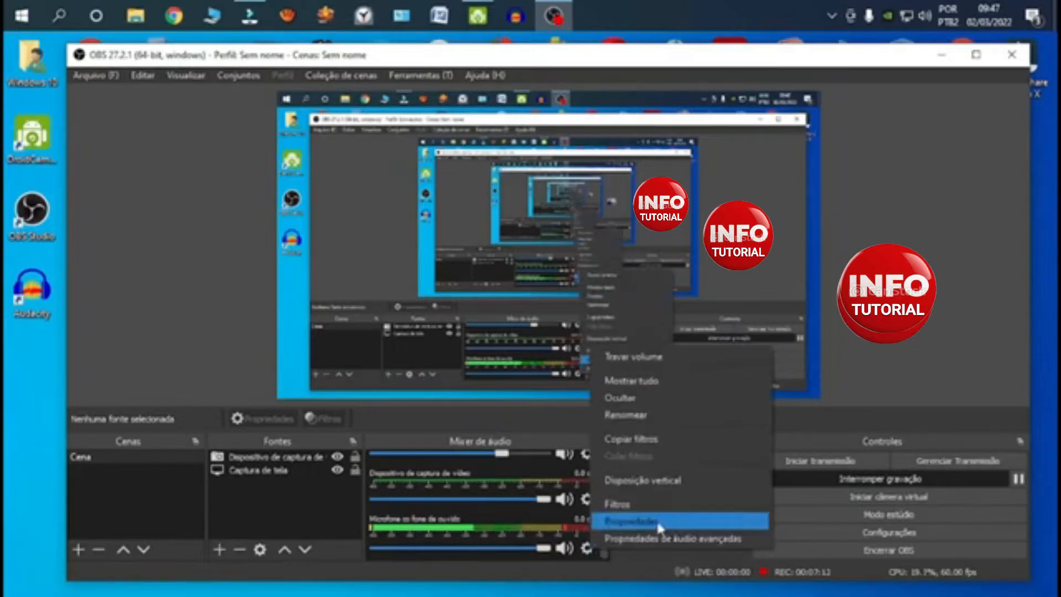
{"action": "left_click", "coordinate": [636, 506]}
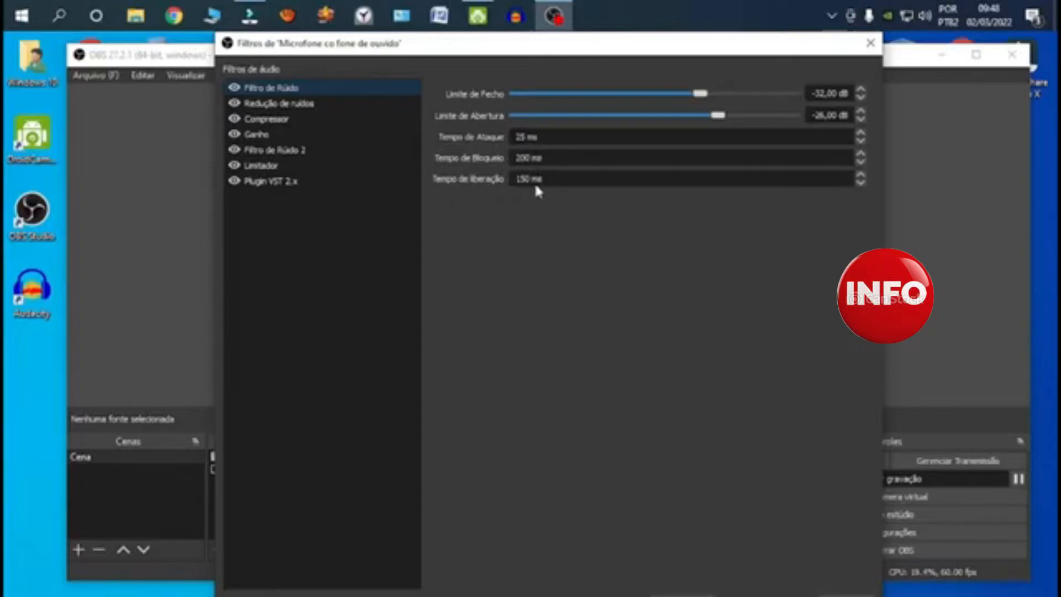
{"action": "left_click", "coordinate": [290, 105]}
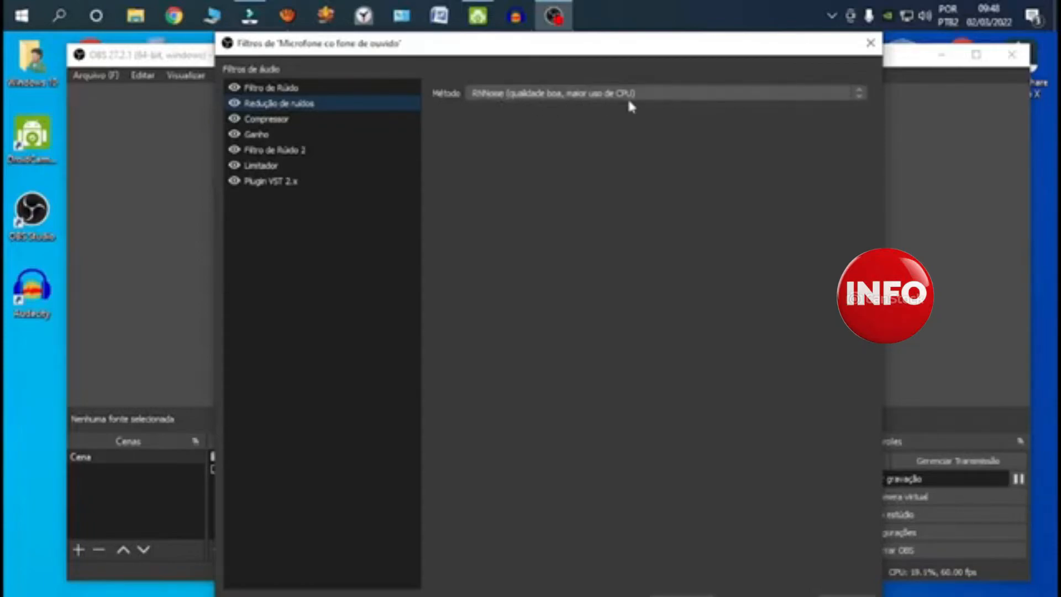
Set the Compressor filter's output gain to 2,00 dB and the Ganho filter's gain to -2,40 dB.
{"action": "left_click", "coordinate": [295, 122]}
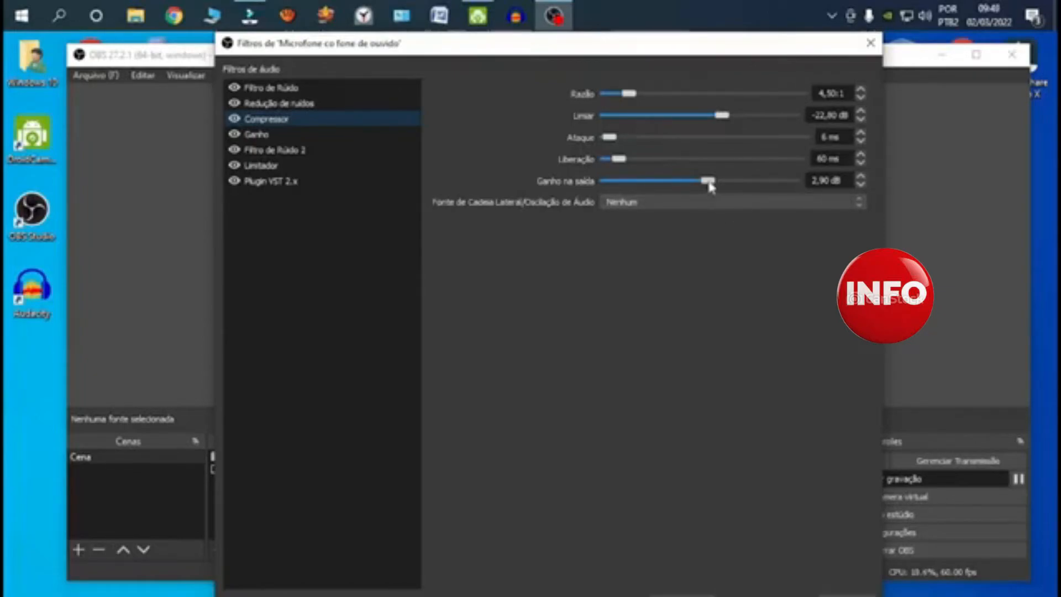
{"action": "left_click_drag", "start_coordinate": [711, 187], "coordinate": [709, 187]}
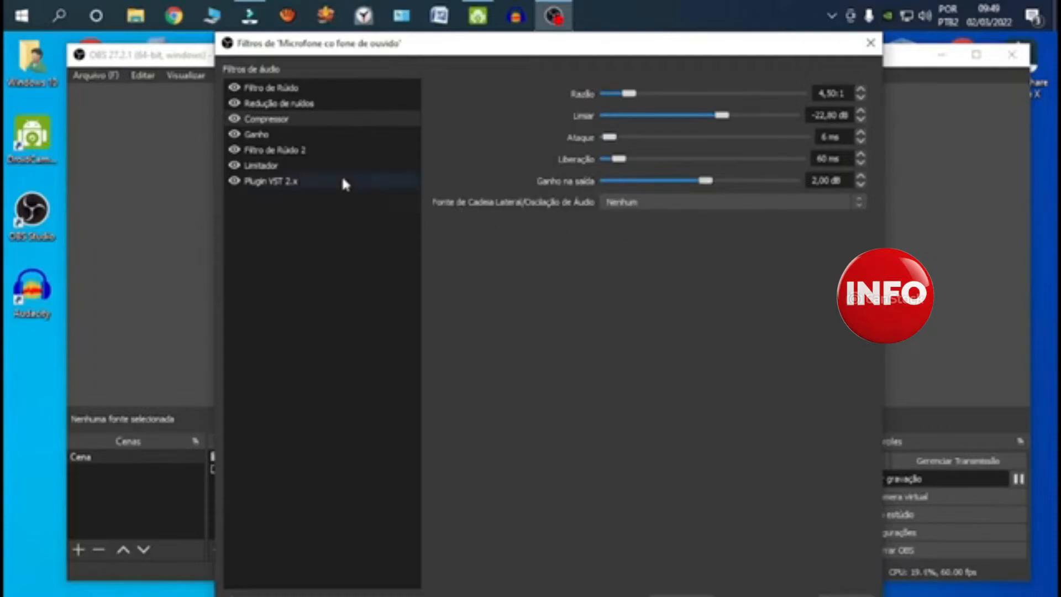
{"action": "left_click", "coordinate": [287, 138]}
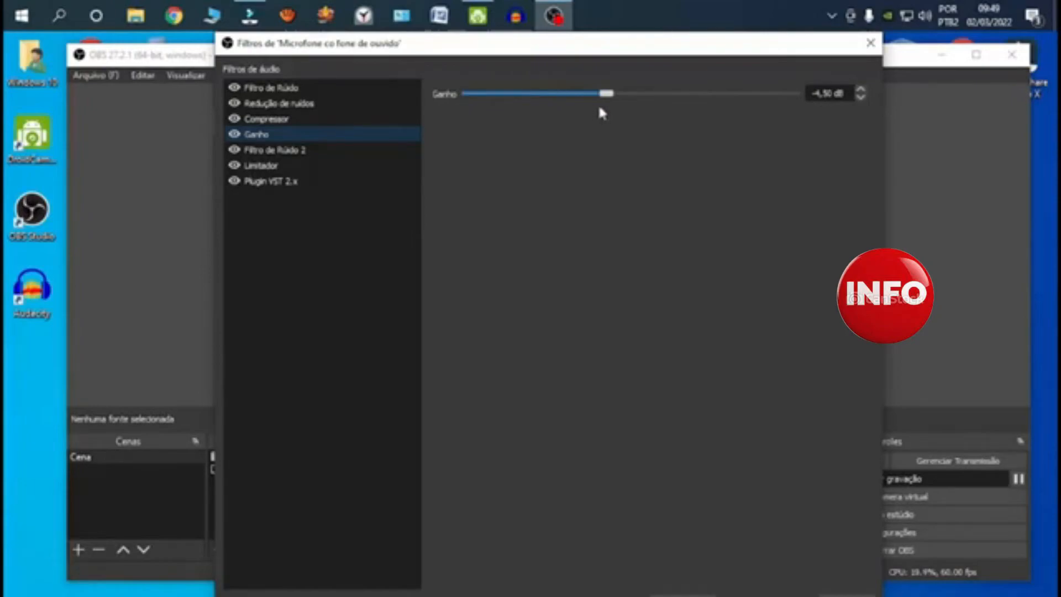
{"action": "left_click_drag", "start_coordinate": [608, 100], "coordinate": [617, 101]}
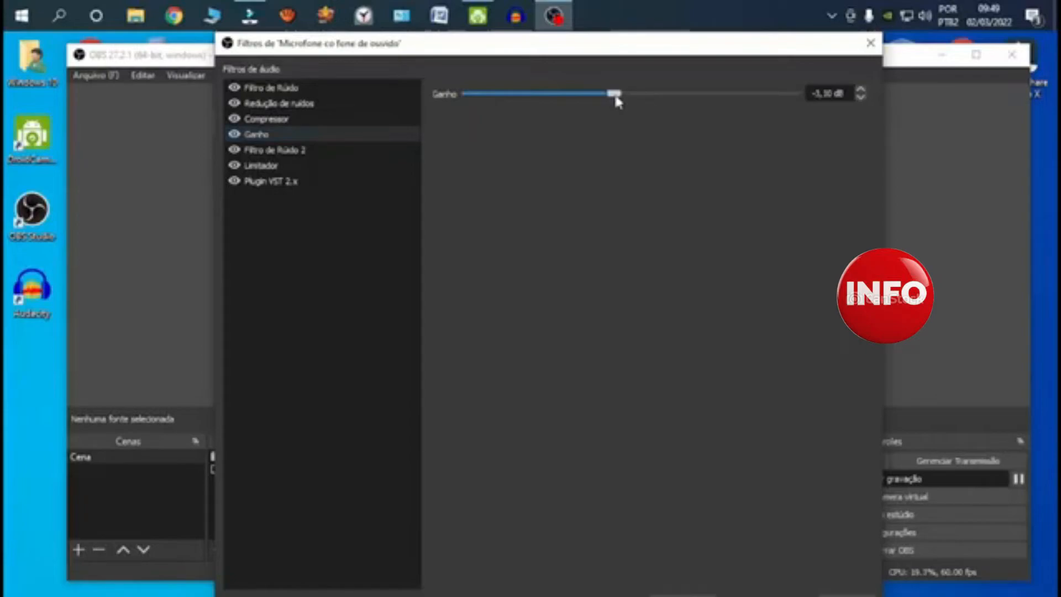
{"action": "left_click_drag", "start_coordinate": [618, 102], "coordinate": [621, 102]}
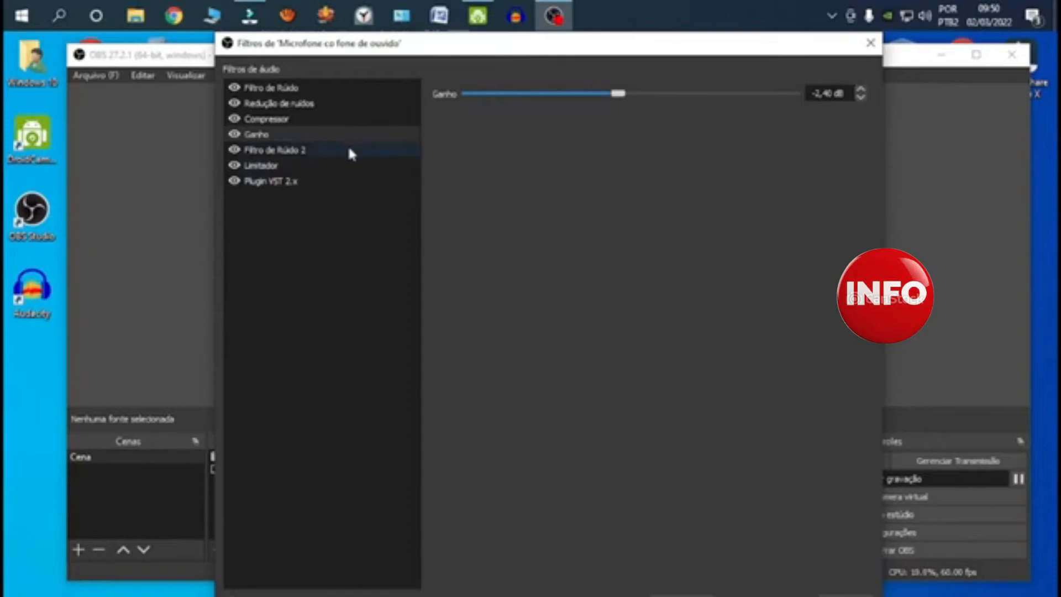
Review the settings of the Filtro de Ruído 2, Limitador and Plugin VST 2.x filters, and close the filters window.
{"action": "left_click", "coordinate": [299, 155]}
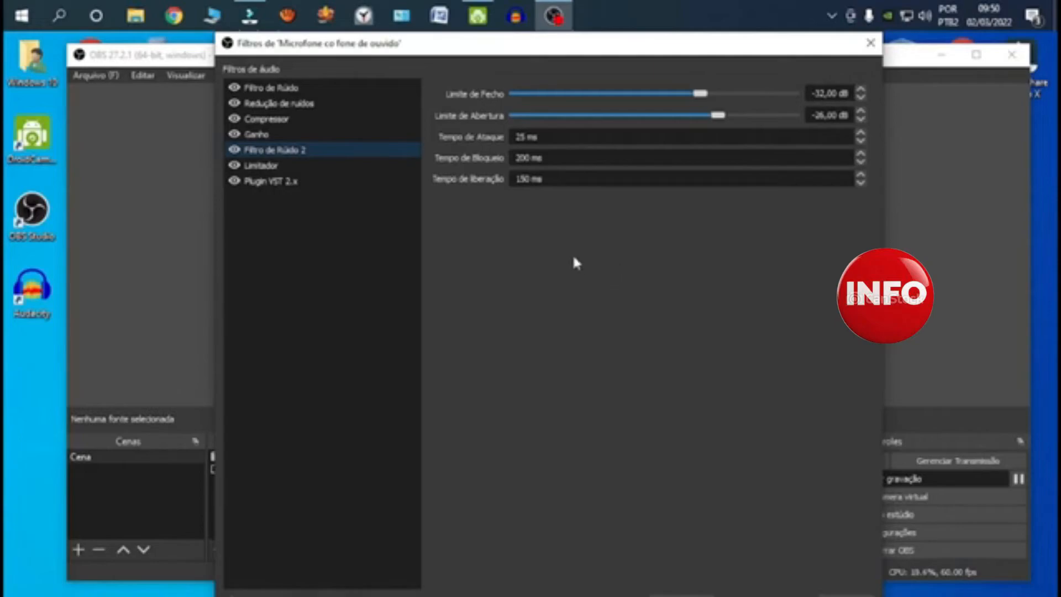
{"action": "left_click", "coordinate": [285, 167]}
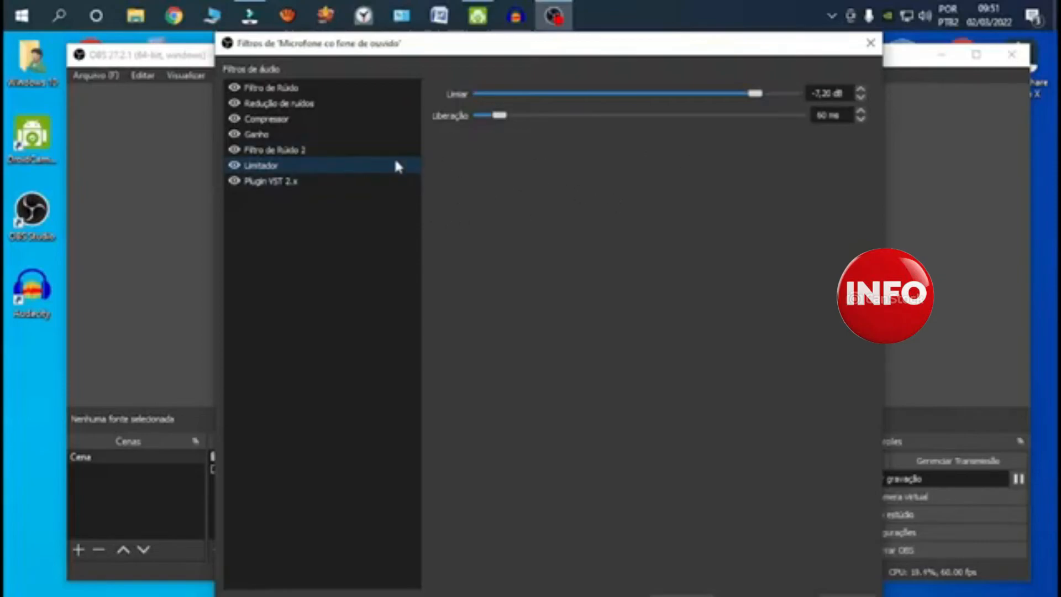
{"action": "left_click", "coordinate": [294, 181]}
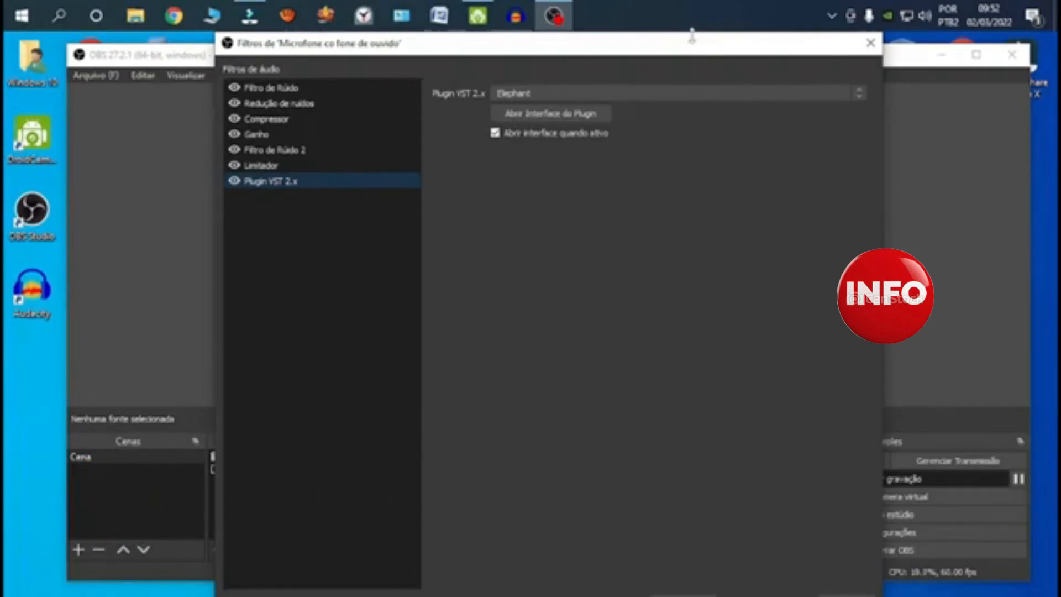
{"action": "left_click_drag", "start_coordinate": [692, 36], "coordinate": [664, 48]}
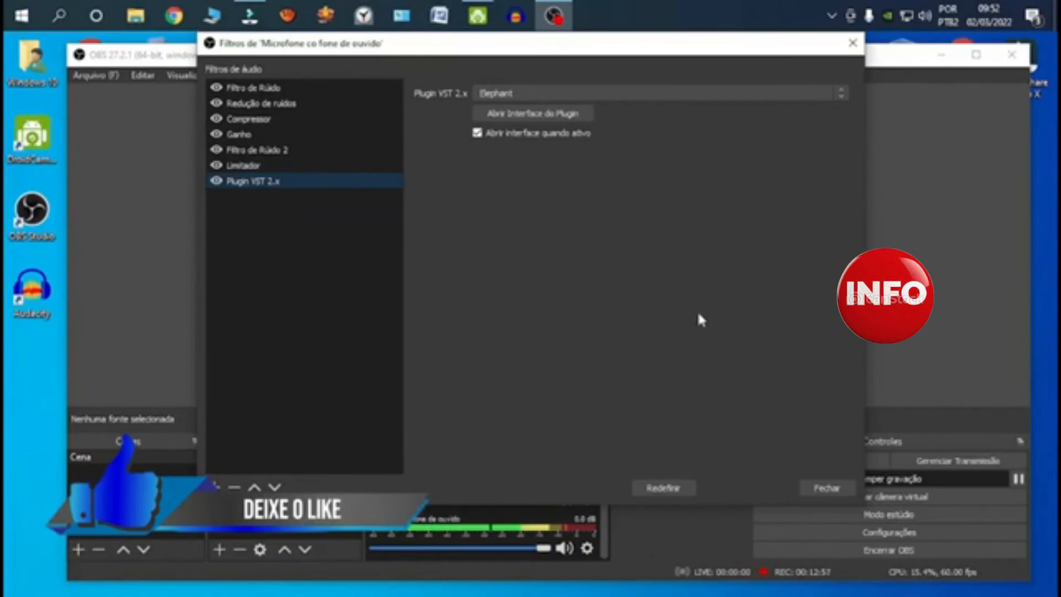
{"action": "left_click", "coordinate": [827, 488]}
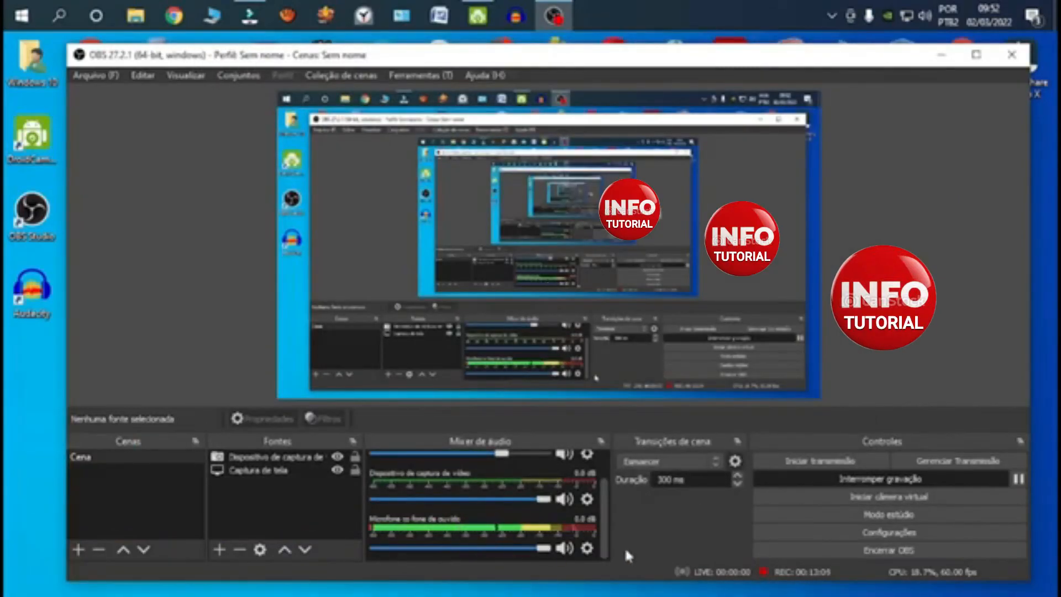